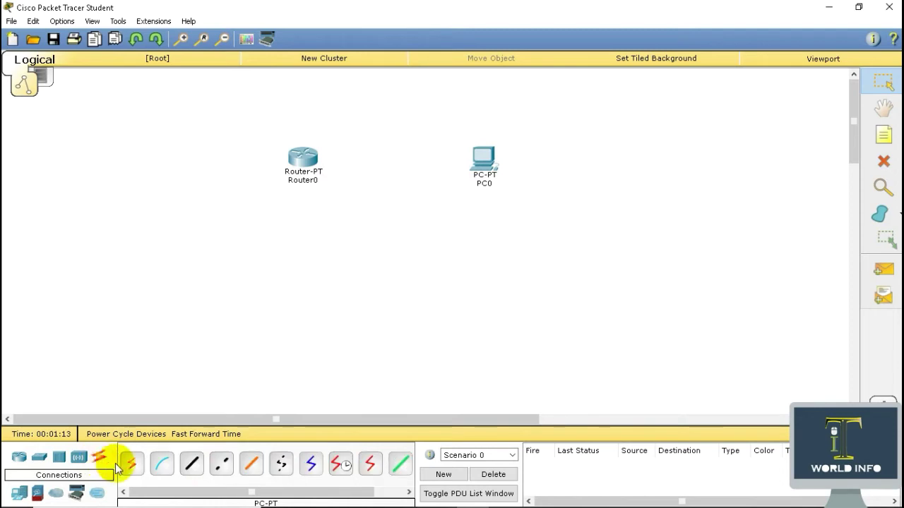
# Connect Router0's Console port to PC0 with a console cable
pyautogui.click(162, 464)
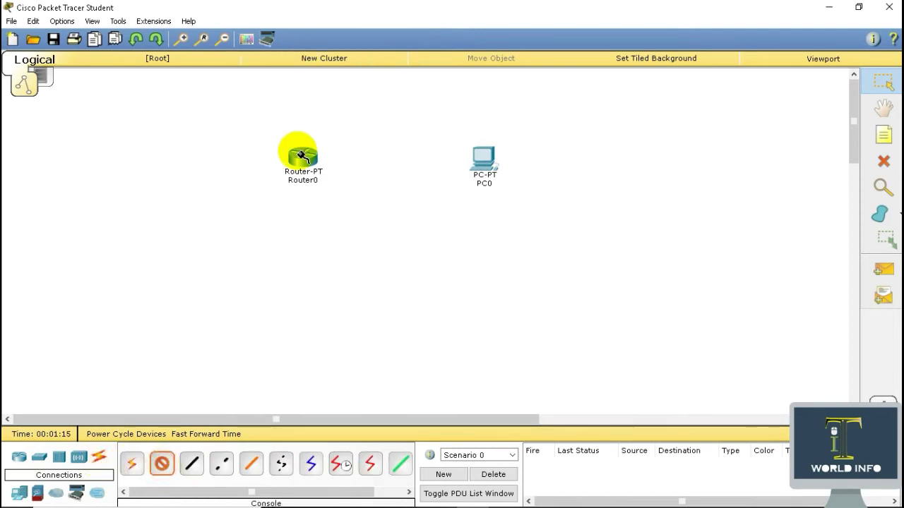
pyautogui.click(302, 156)
pyautogui.click(329, 174)
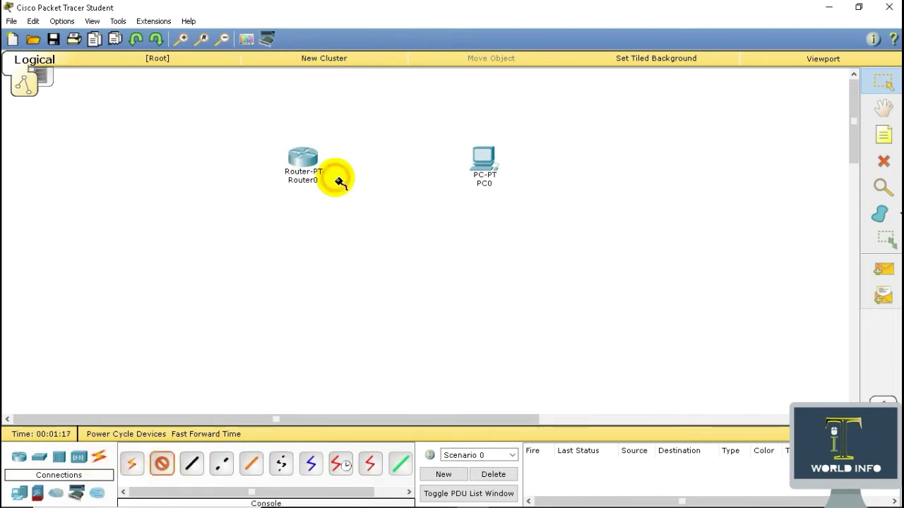
pyautogui.click(483, 154)
pyautogui.click(496, 178)
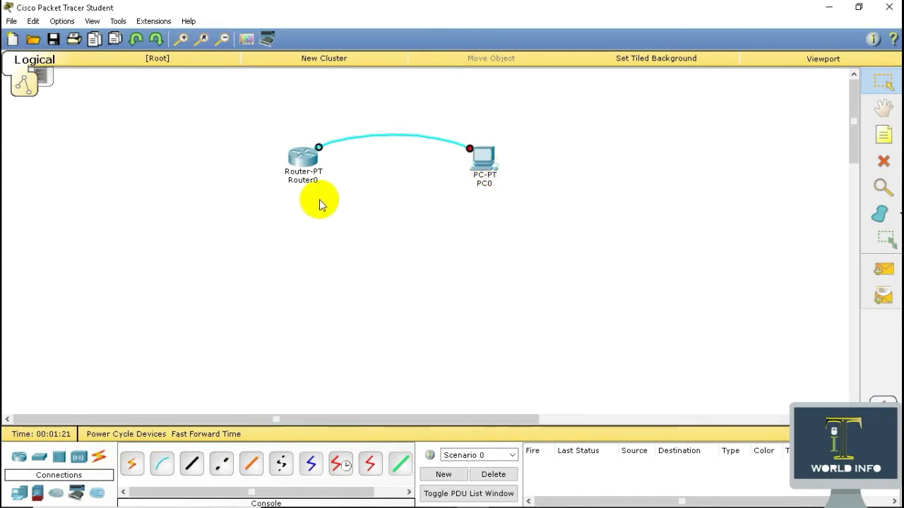
# Bring up Router0's CLI in a maximized window
pyautogui.click(303, 153)
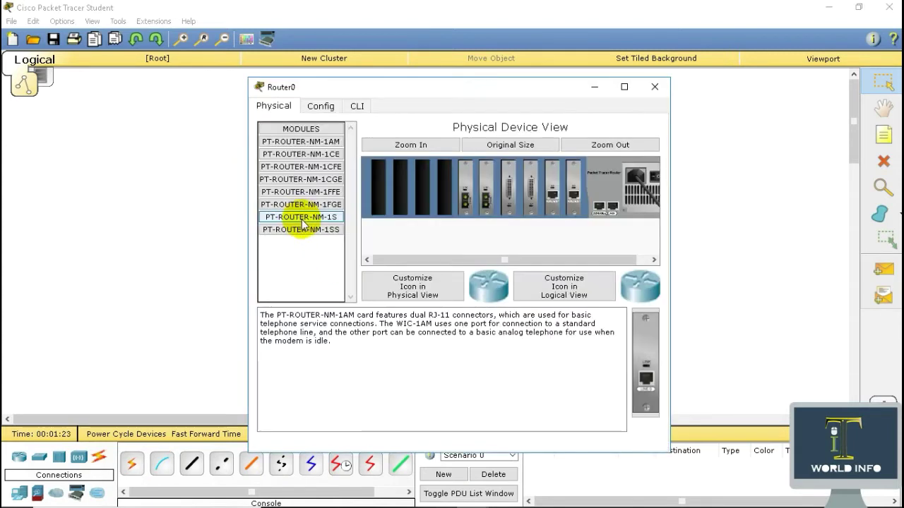
pyautogui.click(357, 105)
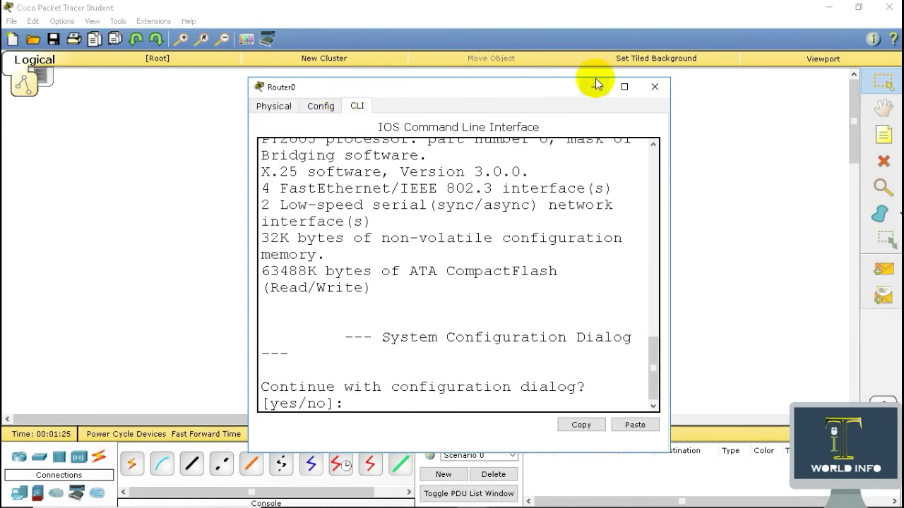
pyautogui.click(624, 87)
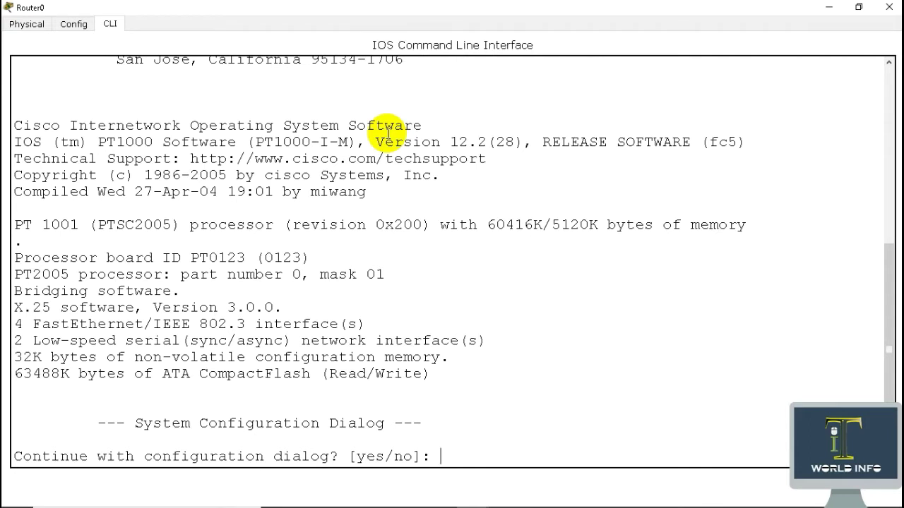
# Answer no to the setup dialog, then enter privileged and global configuration mode with en and conf t
pyautogui.write('no')
pyautogui.press('Return')
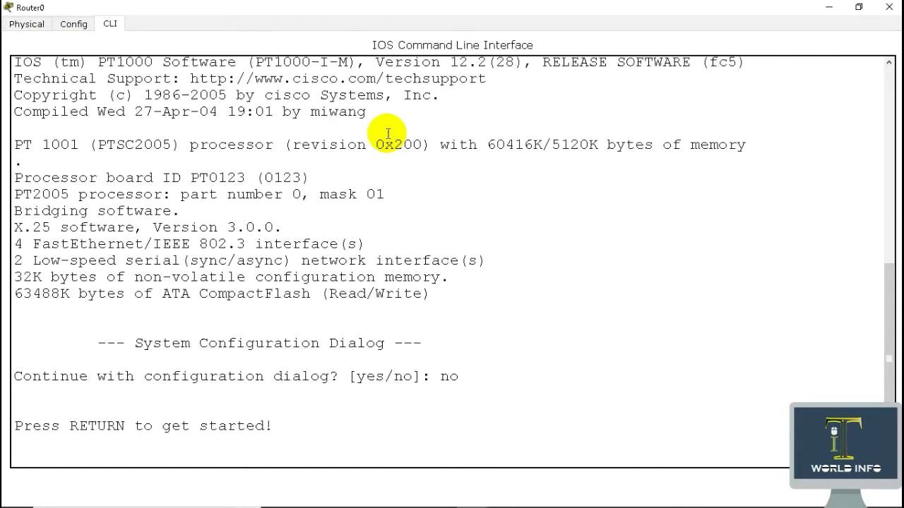
pyautogui.press('Return')
pyautogui.write('en')
pyautogui.press('Return')
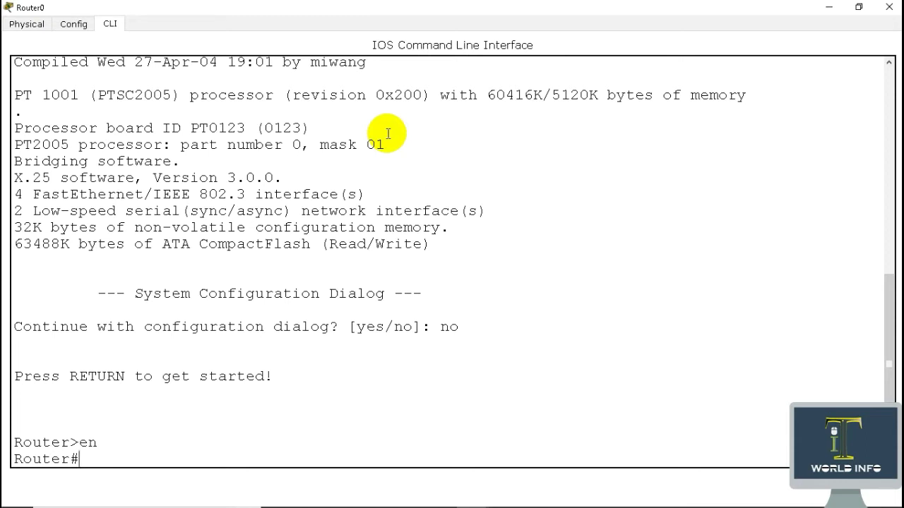
pyautogui.write('conf t')
pyautogui.press('Return')
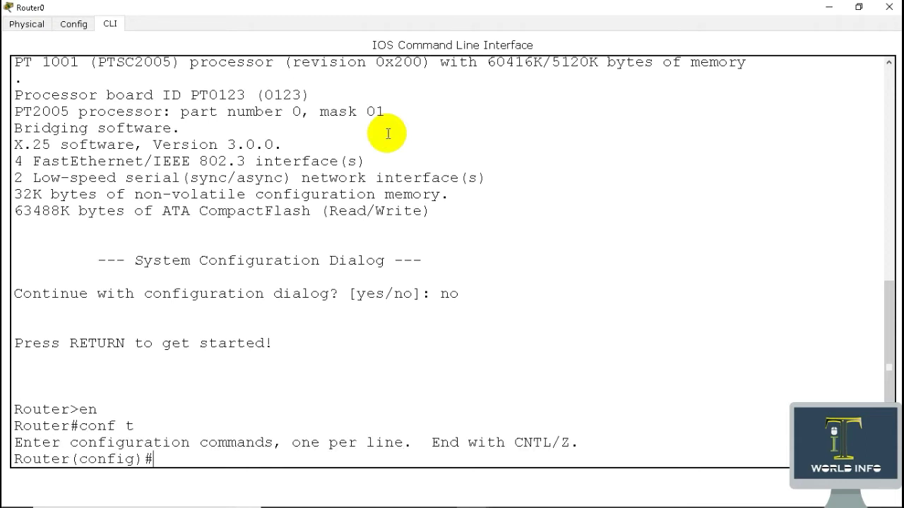
pyautogui.write('line consol')
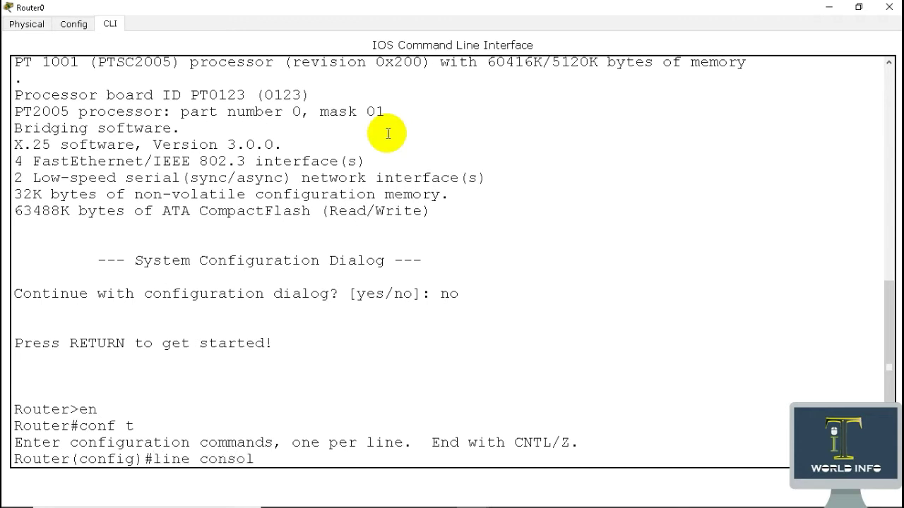
pyautogui.write(' 0')
pyautogui.press('Return')
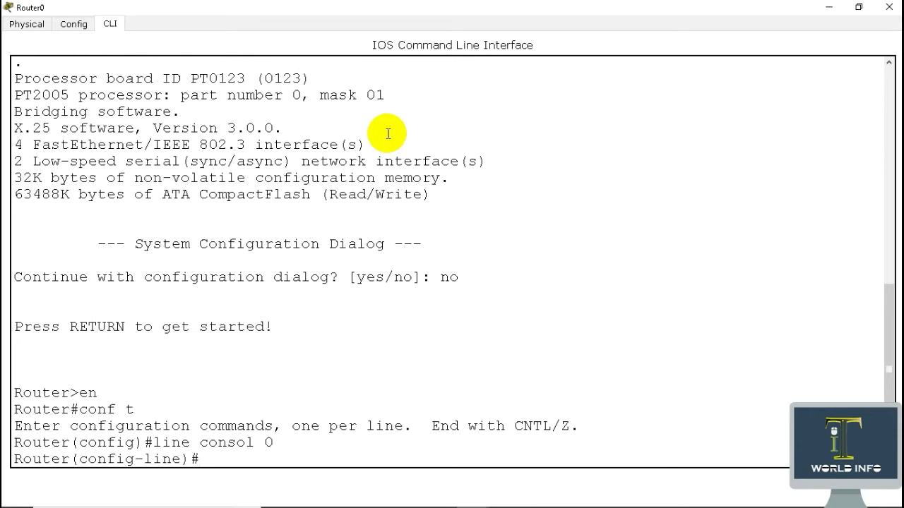
pyautogui.write('pass 123')
pyautogui.press('Return')
pyautogui.write('line)#l')
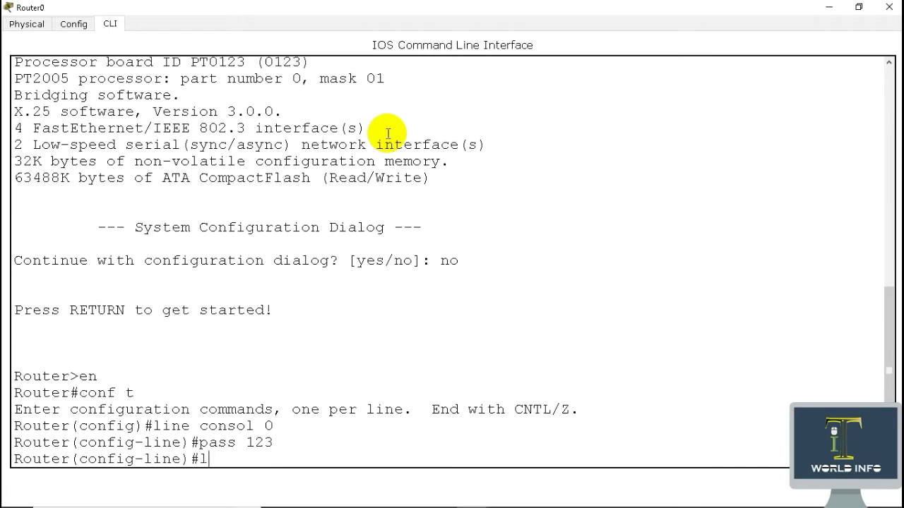
pyautogui.write('ogin')
pyautogui.press('Return')
pyautogui.press('Return')
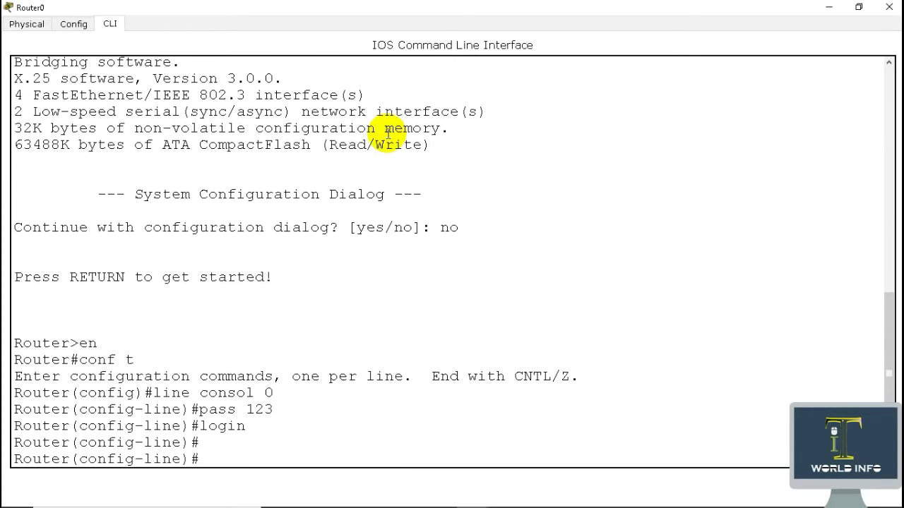
pyautogui.write('exit')
pyautogui.press('Return')
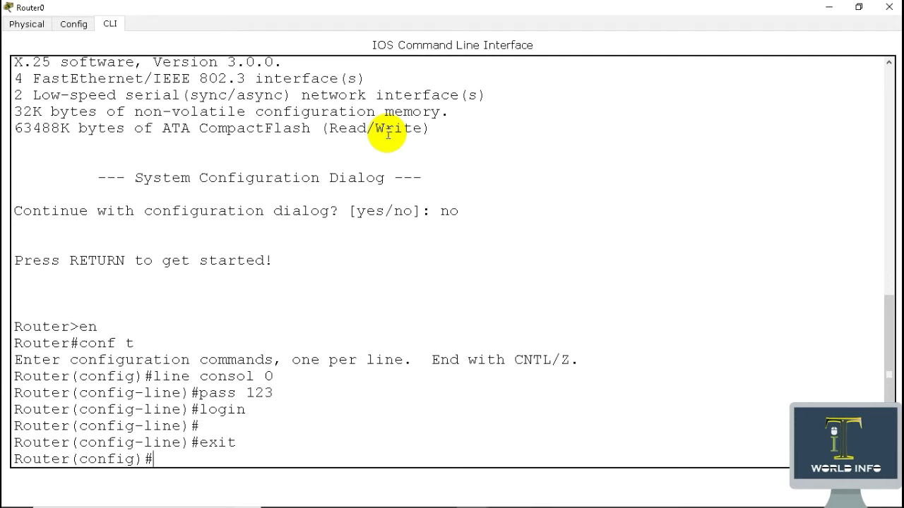
pyautogui.write('enable secret ')
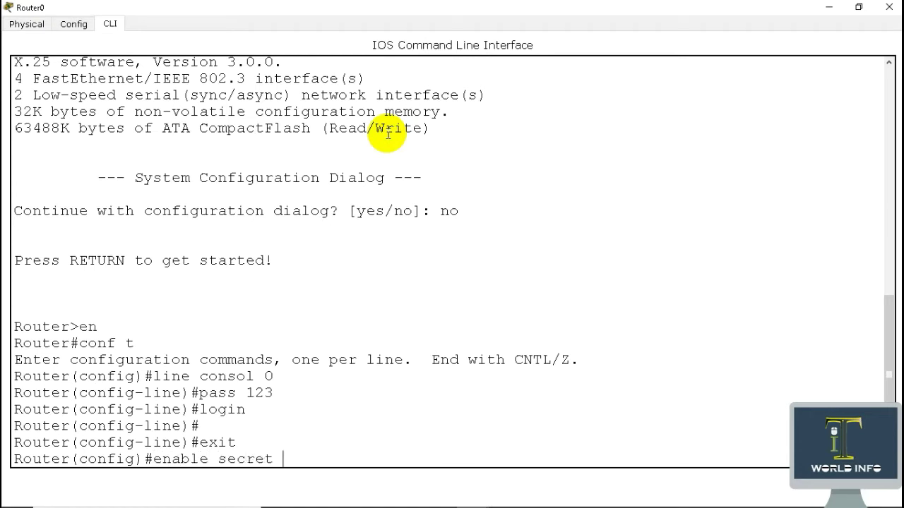
pyautogui.write('12345')
pyautogui.press('Return')
pyautogui.write('exit')
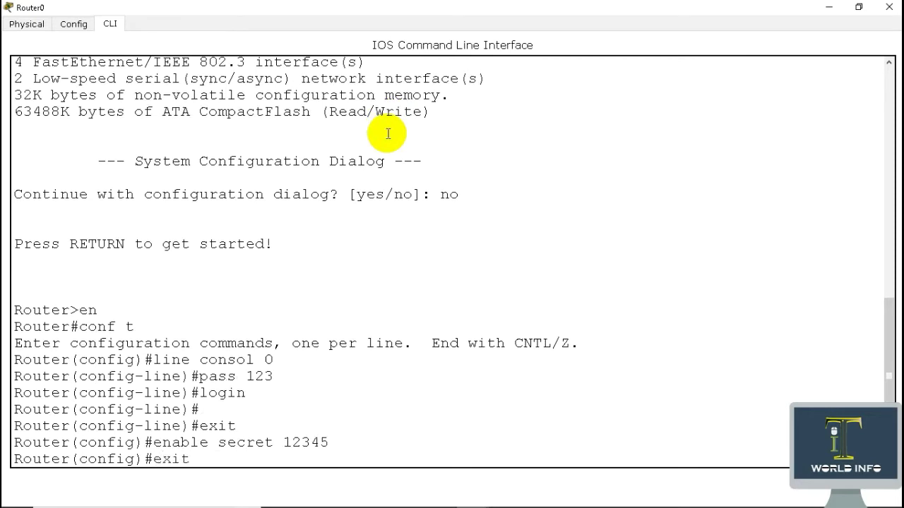
pyautogui.press('Return')
pyautogui.press('Return')
pyautogui.press('Return')
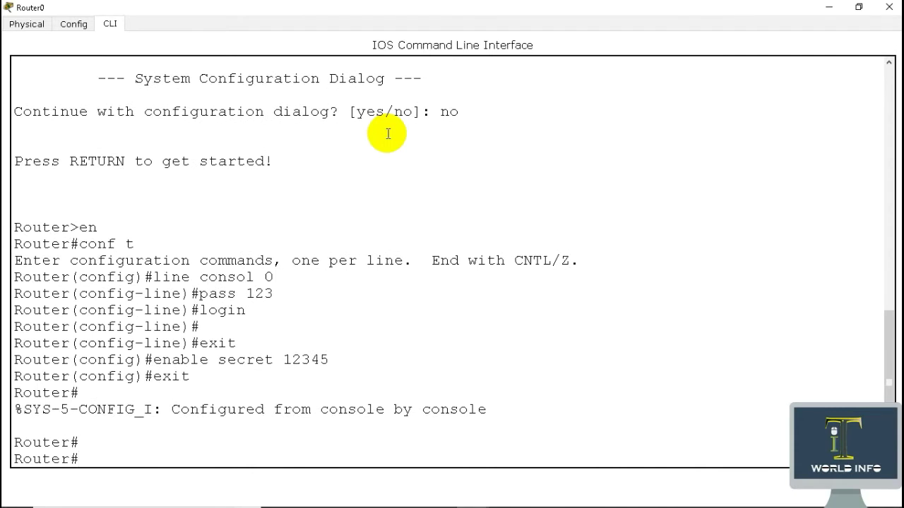
pyautogui.write('write')
# Save with write, run show startup-config, and highlight the type 5 hash on the enable secret line
pyautogui.press('Return')
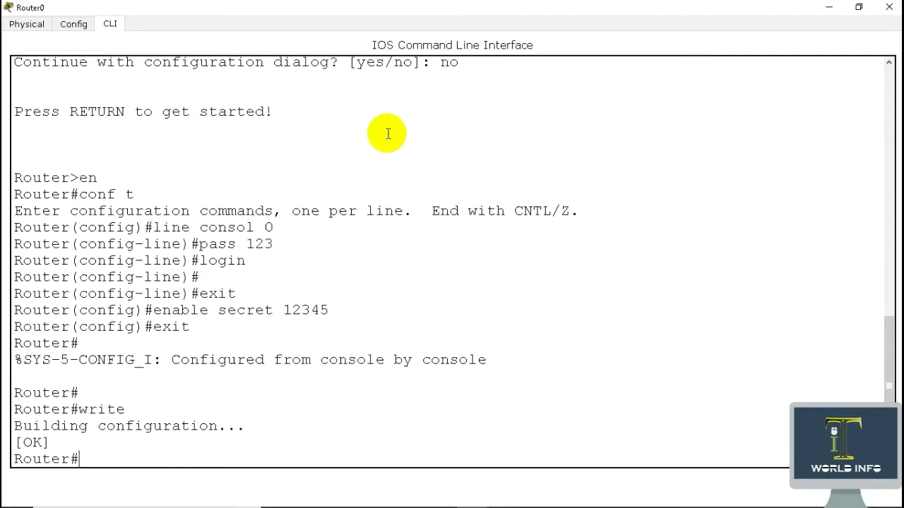
pyautogui.press('Return')
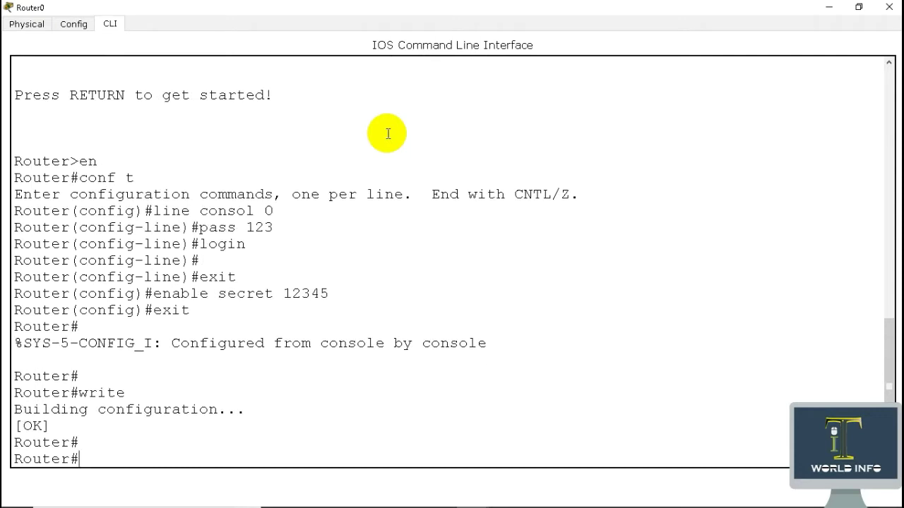
pyautogui.write('show')
pyautogui.write('start')
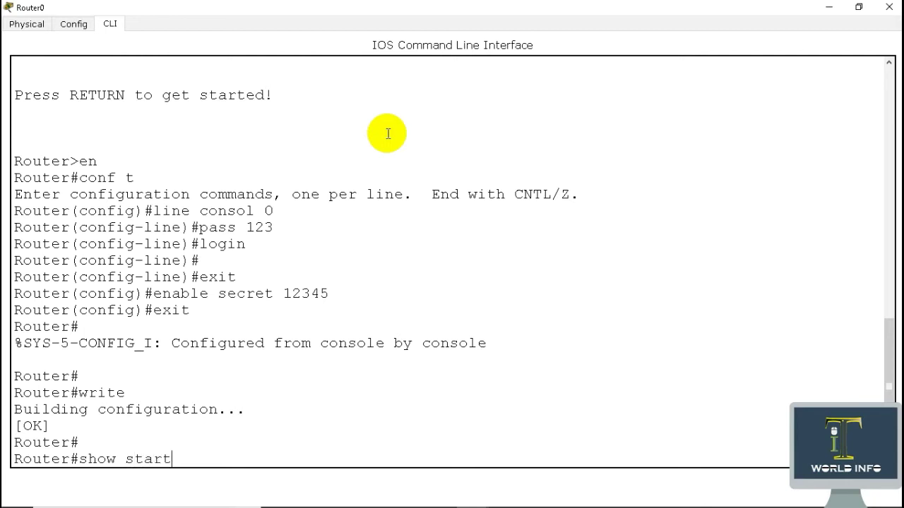
pyautogui.write('up-config')
pyautogui.press('Return')
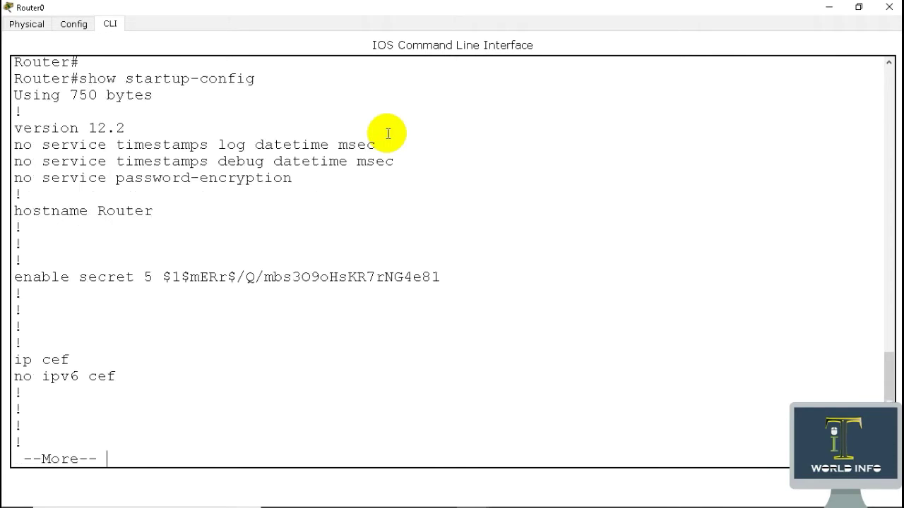
pyautogui.doubleClick(148, 277)
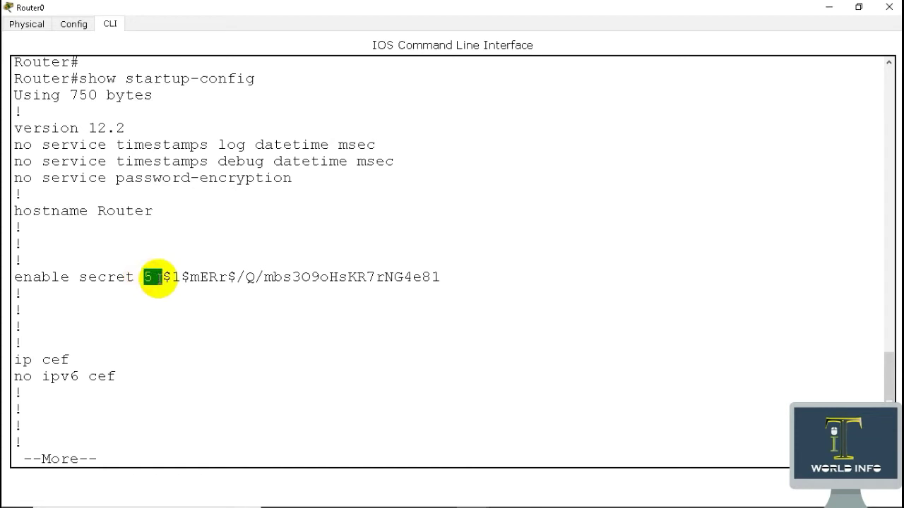
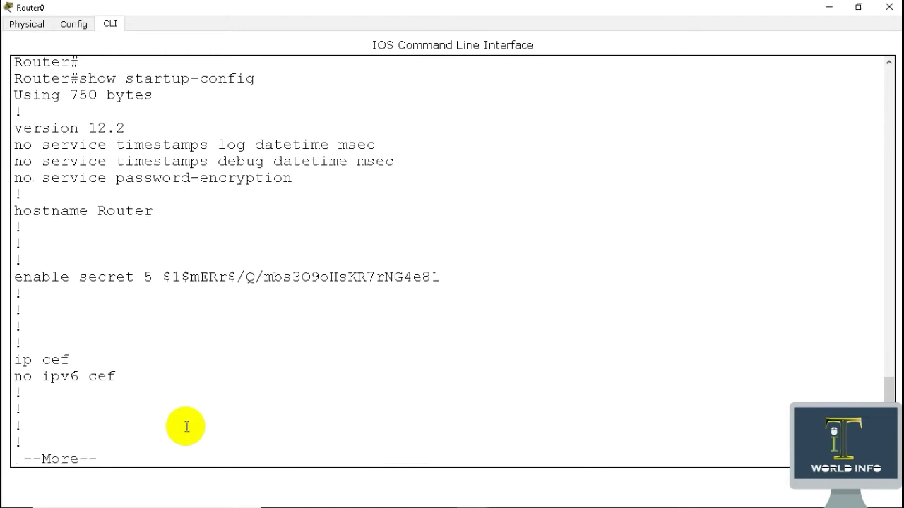
# Page through the startup configuration's interface blocks down to the console line settings
pyautogui.press('Return')
pyautogui.press('Return')
pyautogui.press('Return')
pyautogui.press('Return')
pyautogui.press('Return')
pyautogui.press('Return')
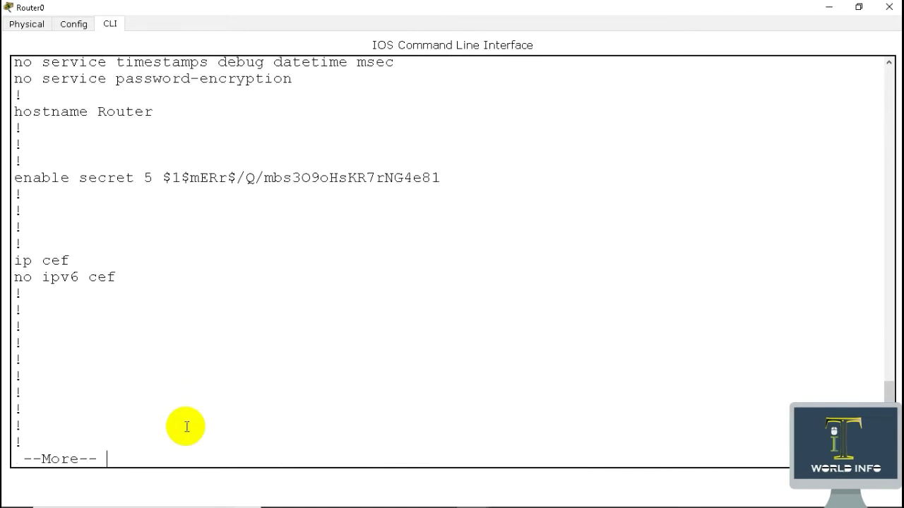
pyautogui.press('Return')
pyautogui.press('Return')
pyautogui.press('Return')
pyautogui.press('Return')
pyautogui.press('Return')
pyautogui.press('Return')
pyautogui.press('Return')
pyautogui.press('Return')
pyautogui.press('Return')
pyautogui.press('Return')
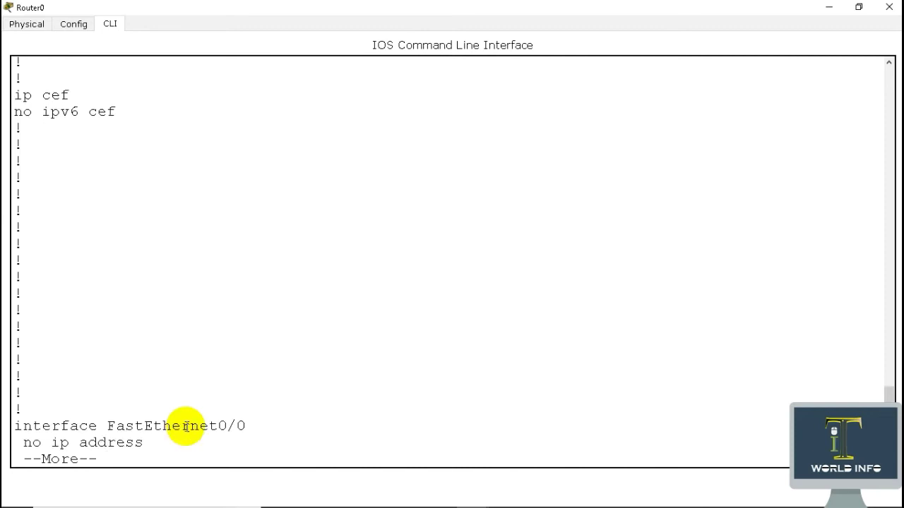
pyautogui.press('Return')
pyautogui.press('Return')
pyautogui.press('Return')
pyautogui.press('Return')
pyautogui.press('Return')
pyautogui.press('Return')
pyautogui.press('Return')
pyautogui.press('Return')
pyautogui.press('Return')
pyautogui.press('Return')
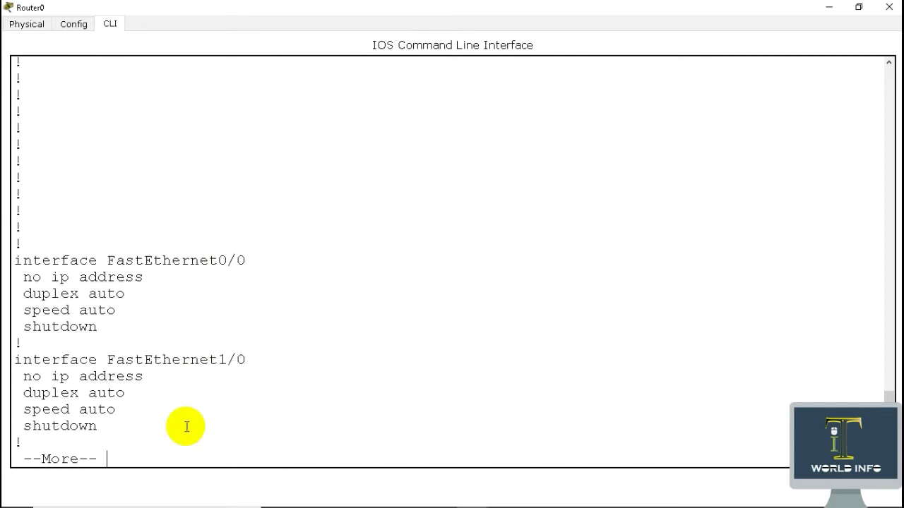
pyautogui.press('Return')
pyautogui.press('Return')
pyautogui.press('Return')
pyautogui.press('Return')
pyautogui.press('Return')
pyautogui.press('Return')
pyautogui.press('Return')
pyautogui.press('Return')
pyautogui.press('Return')
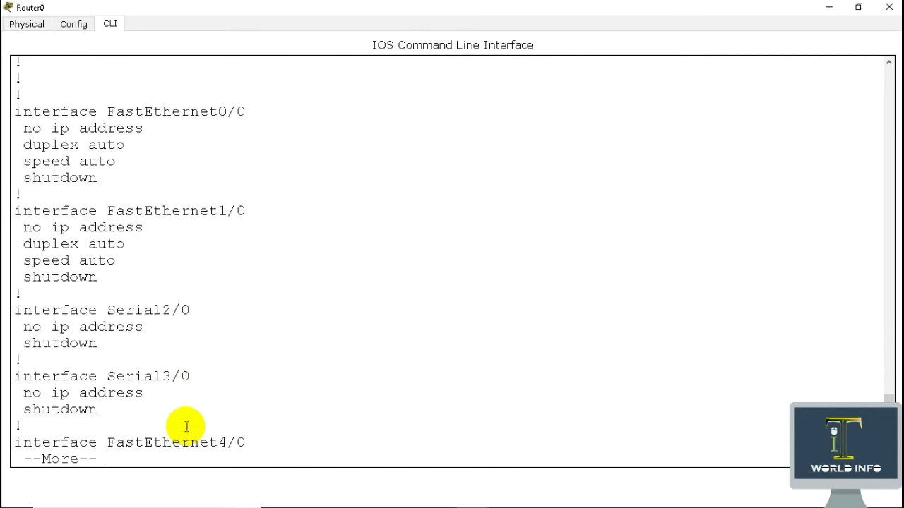
pyautogui.press('Return')
pyautogui.press('Return')
pyautogui.press('Return')
pyautogui.press('Return')
pyautogui.press('Return')
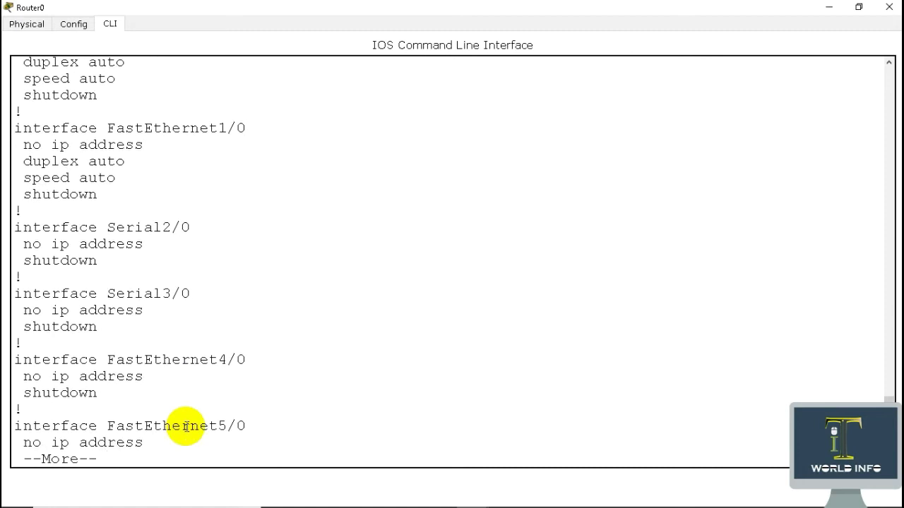
pyautogui.press('Return')
pyautogui.press('Return')
pyautogui.press('Return')
pyautogui.press('Return')
pyautogui.press('Return')
pyautogui.press('Return')
pyautogui.press('Return')
pyautogui.press('Return')
pyautogui.press('Return')
pyautogui.press('Return')
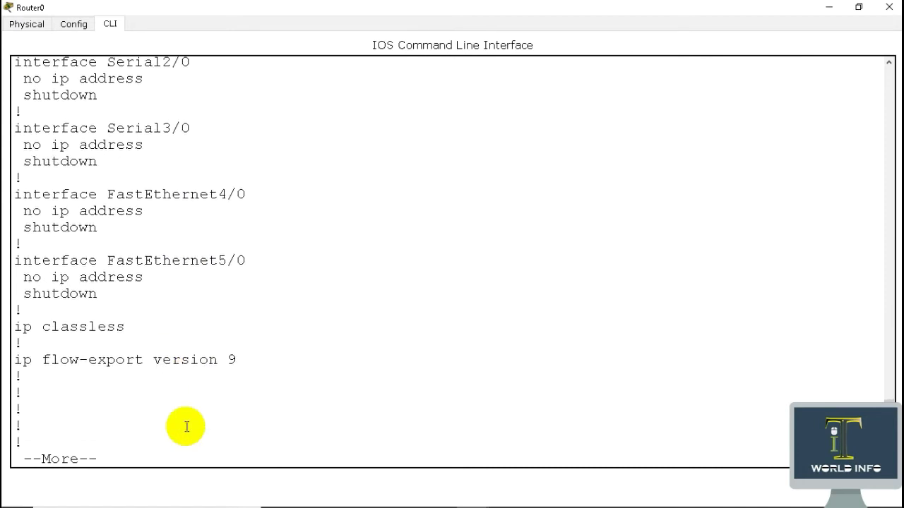
pyautogui.press('Return')
pyautogui.press('Return')
pyautogui.press('Return')
pyautogui.press('Return')
pyautogui.press('Return')
pyautogui.press('Return')
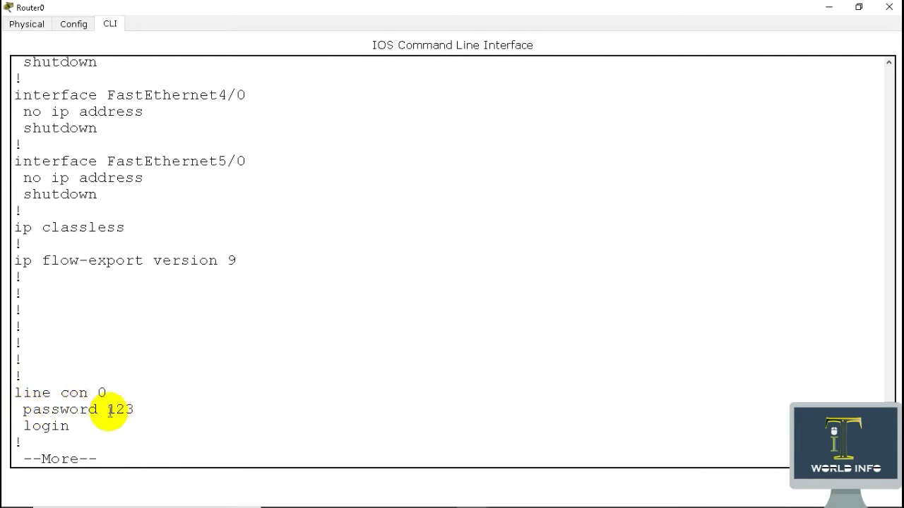
# Highlight the stored console password line, then finish the listing back at Router#
pyautogui.moveTo(106, 410); pyautogui.dragTo(139, 413)
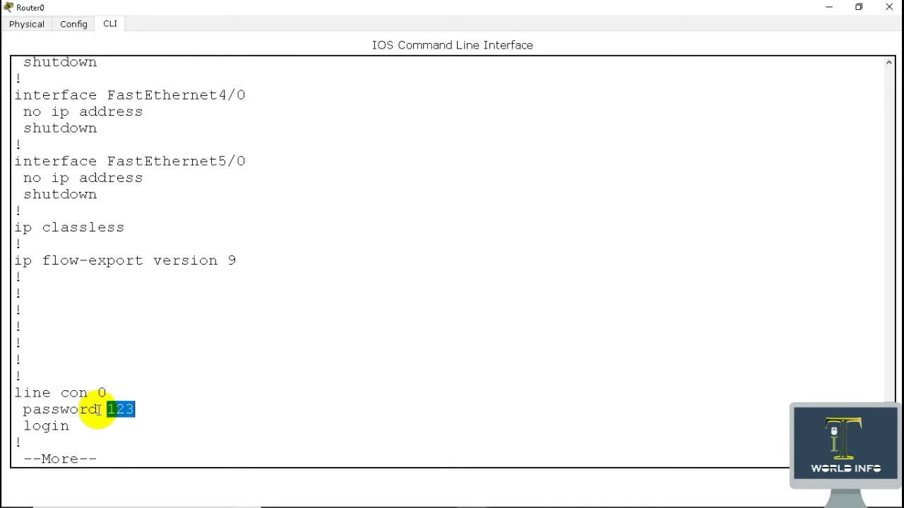
pyautogui.click(414, 440)
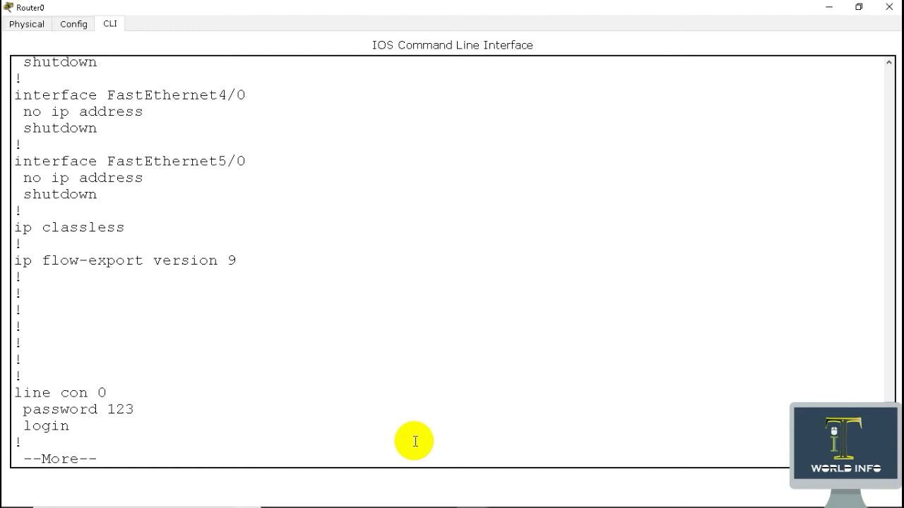
pyautogui.press('Return')
pyautogui.press('q')
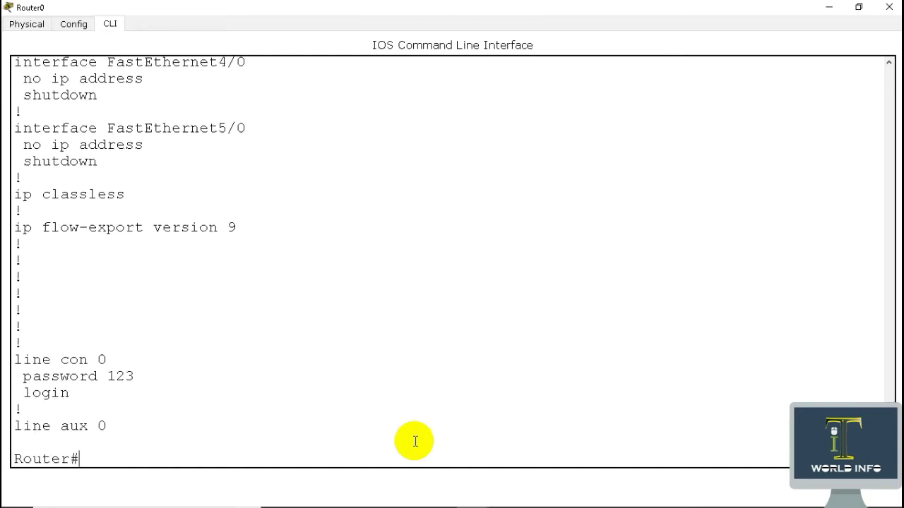
# Exit the router session and log back in with the console password
pyautogui.write('exit')
pyautogui.press('Return')
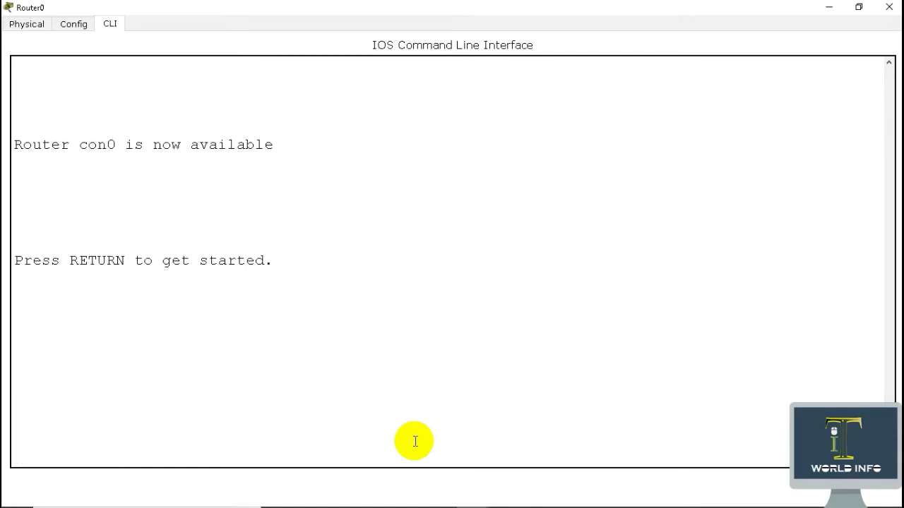
pyautogui.press('Return')
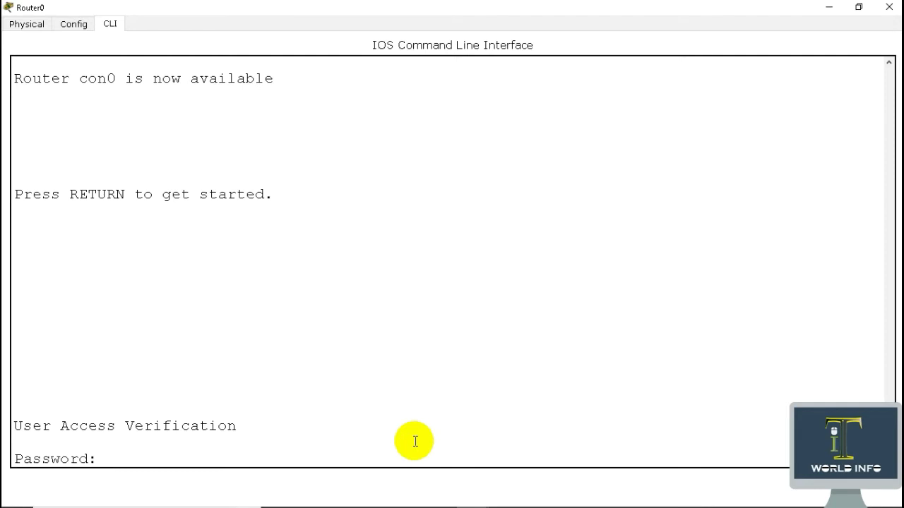
pyautogui.press('Return')
pyautogui.press('Return')
# Enter privileged mode with en, supplying the enable secret at the prompt
pyautogui.write('en')
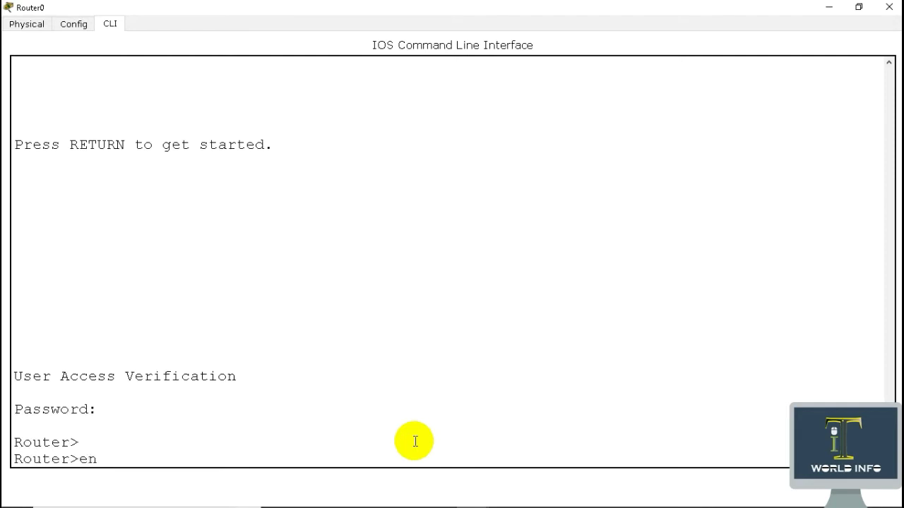
pyautogui.press('Return')
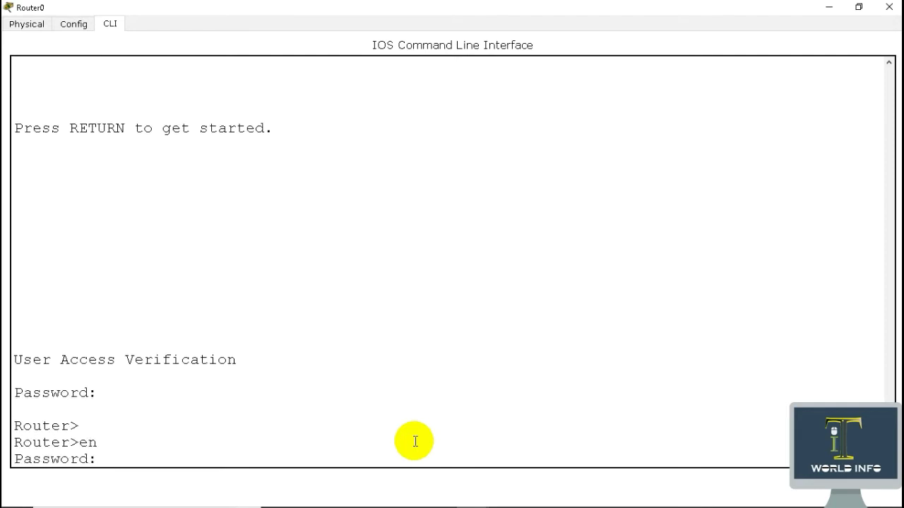
pyautogui.press('Return')
pyautogui.press('Return')
pyautogui.press('Return')
pyautogui.press('Return')
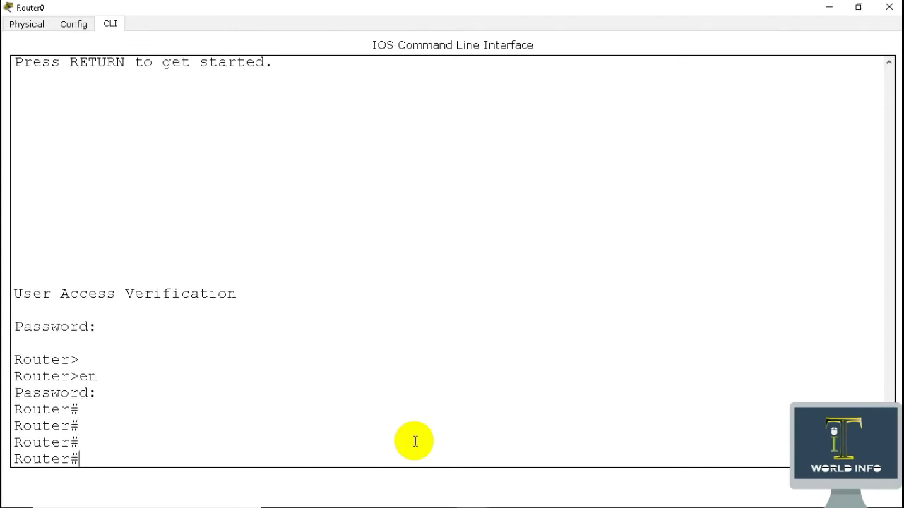
pyautogui.press('Return')
pyautogui.press('Return')
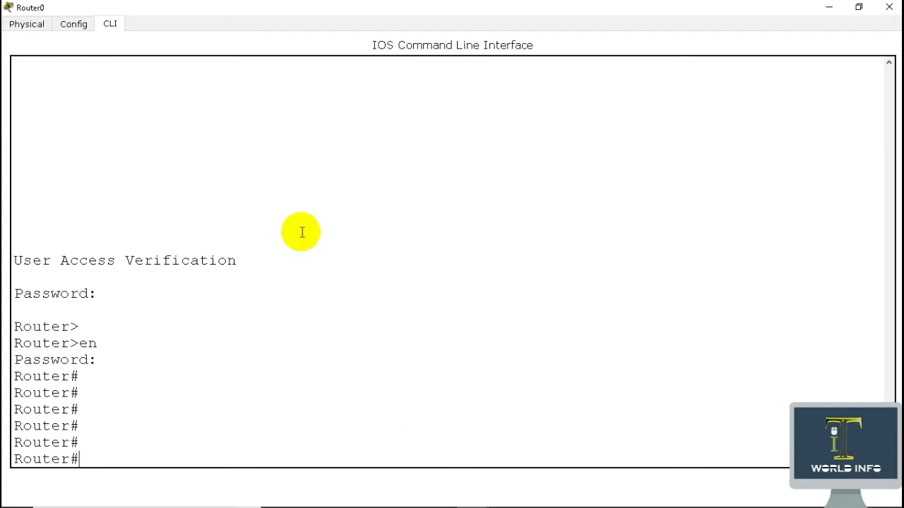
# Turn Router0 off and back on from its Physical view, then watch it boot in the CLI
pyautogui.click(27, 26)
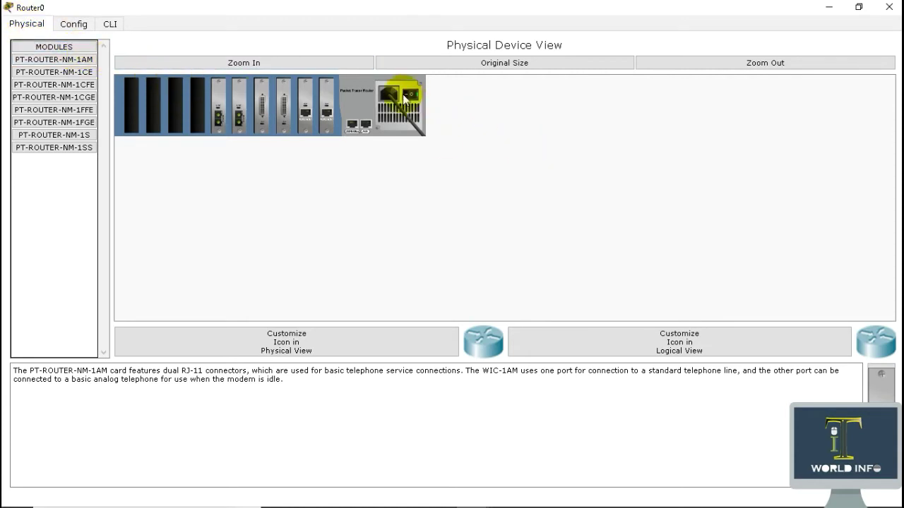
pyautogui.click(411, 97)
pyautogui.click(110, 24)
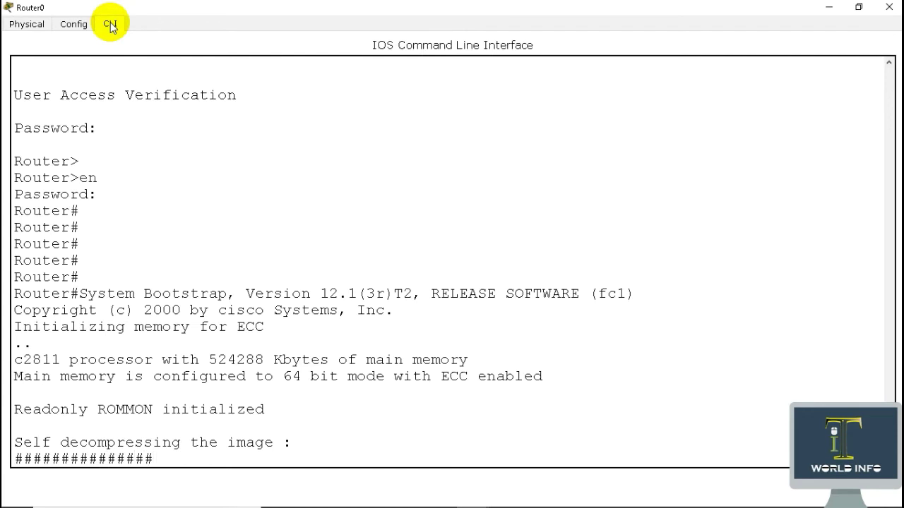
# Break into ROMMON with Ctrl+Break and enter confreg 0x2142 at the rommon prompt
pyautogui.press('ctrl+Break')
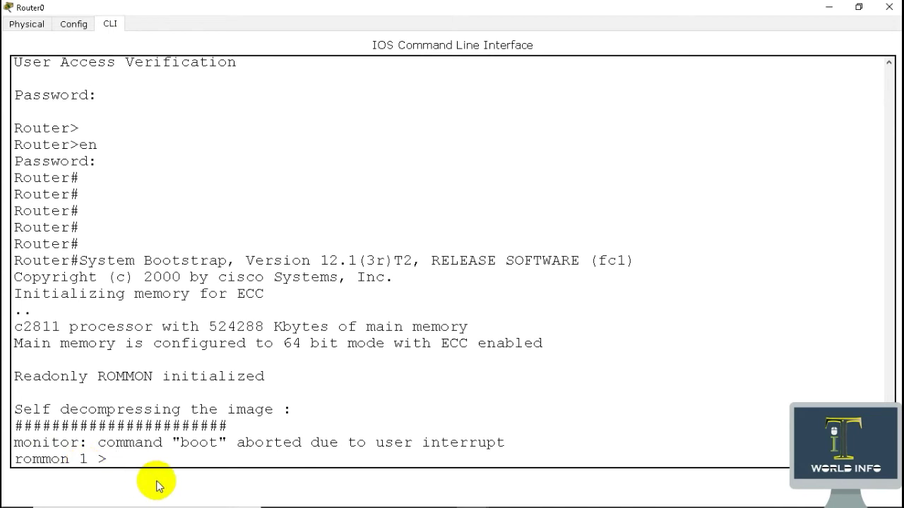
# Type confreg 0x2142 at the rommon 1 > prompt without running it yet
pyautogui.write('confreg 0x')
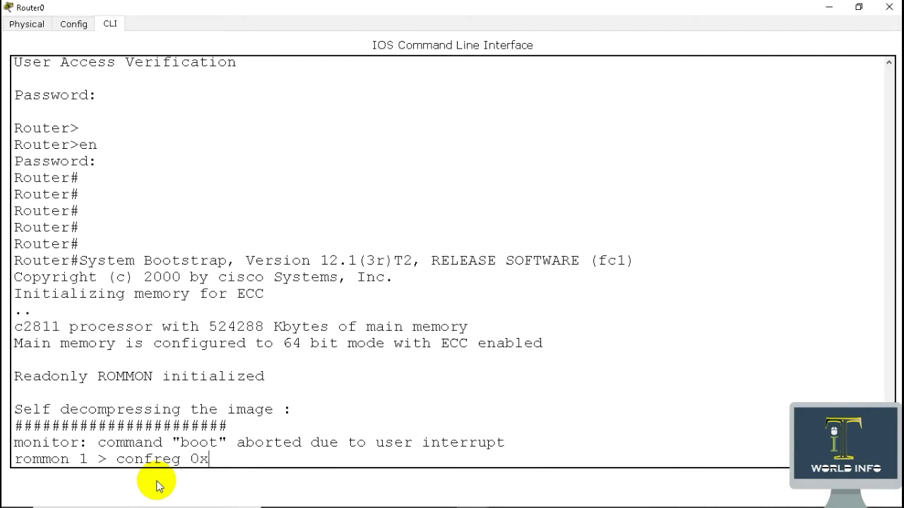
# Break into ROMMON with Ctrl+Break and enter confreg 0x2142 at the rommon prompt
# Type confreg 0x2142 at the rommon 1 > prompt without running it yet
pyautogui.write('2142')
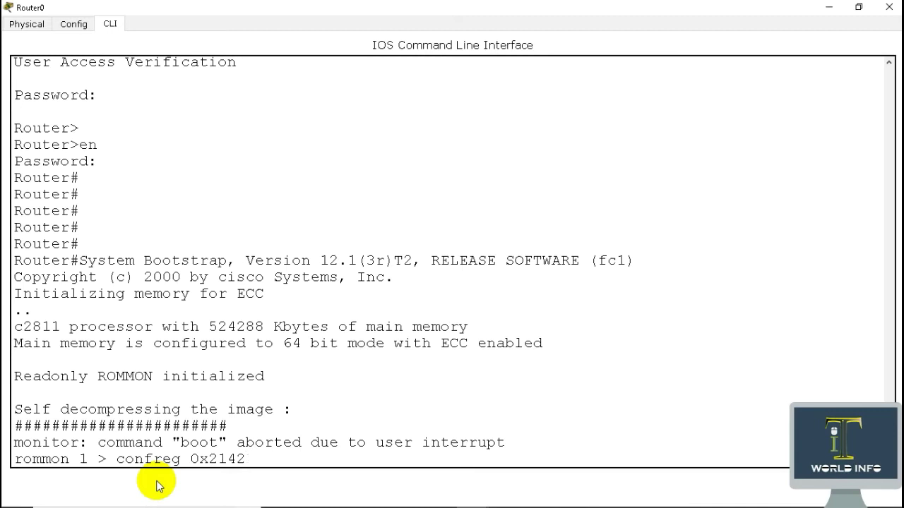
# Apply confreg 0x2142, boot the IOS image, and answer 'no' to skip the initial configuration dialog
pyautogui.press('Return')
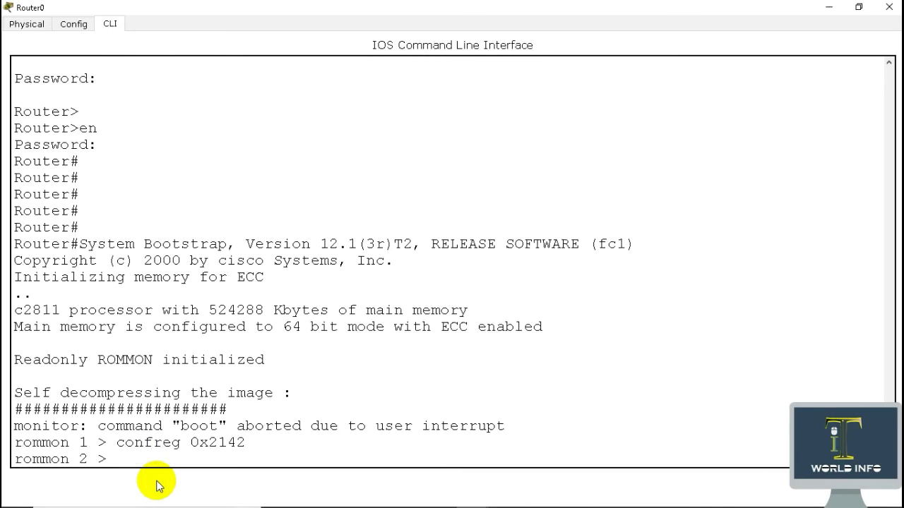
pyautogui.write('boot')
pyautogui.press('Return')
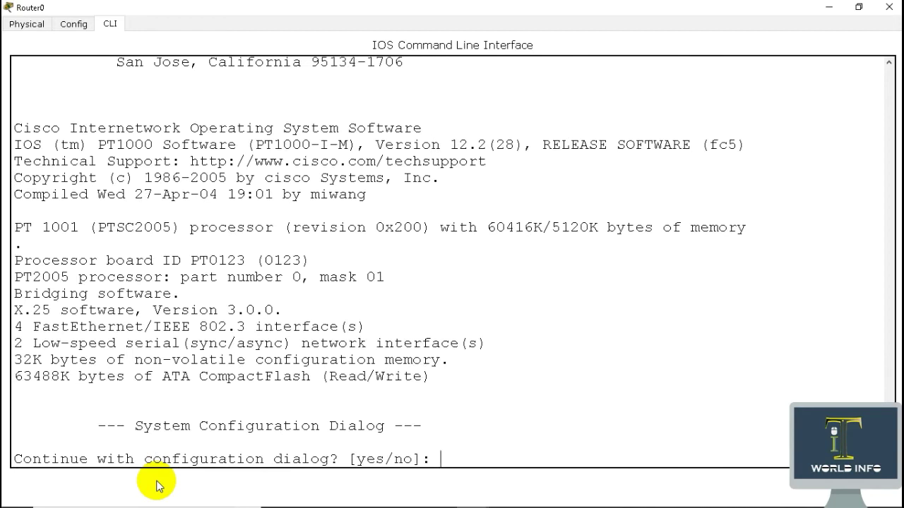
pyautogui.write('no')
pyautogui.press('Return')
pyautogui.press('Return')
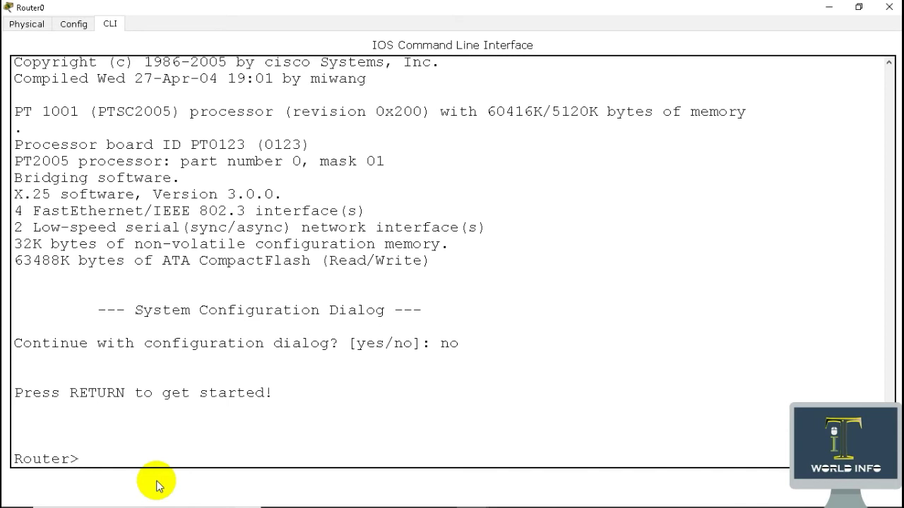
# Enter privileged EXEC mode with en, then global configuration mode with conf t
pyautogui.write('en')
pyautogui.press('Return')
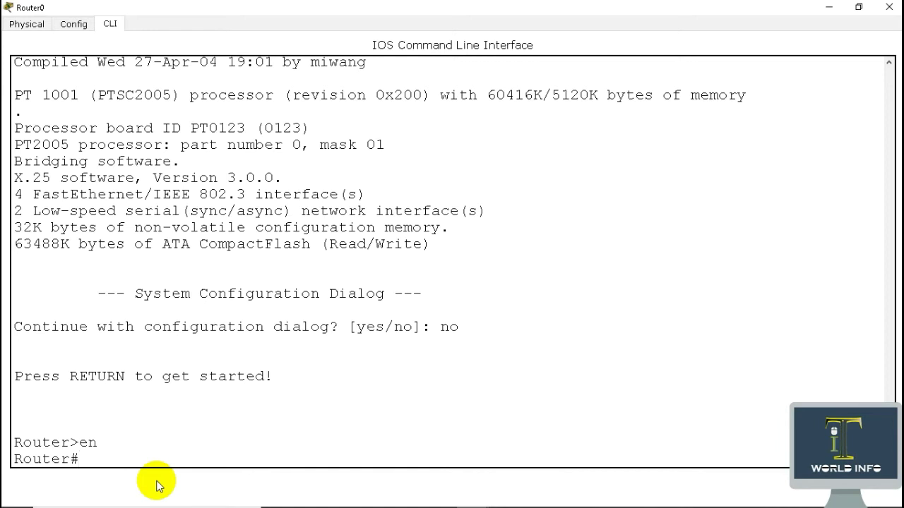
pyautogui.write('conf t')
pyautogui.press('Return')
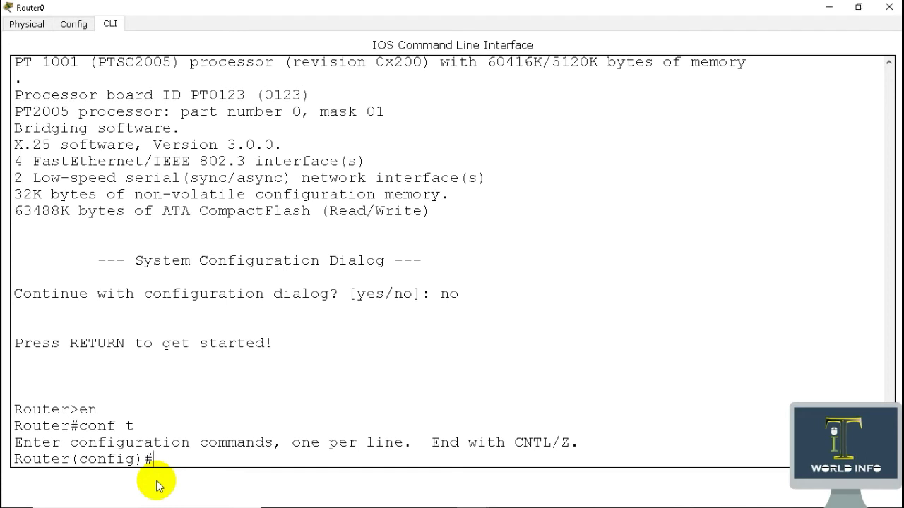
# Remove the password from console line 0 with 'no pass', then leave line configuration
pyautogui.write('line consol 0')
pyautogui.press('Return')
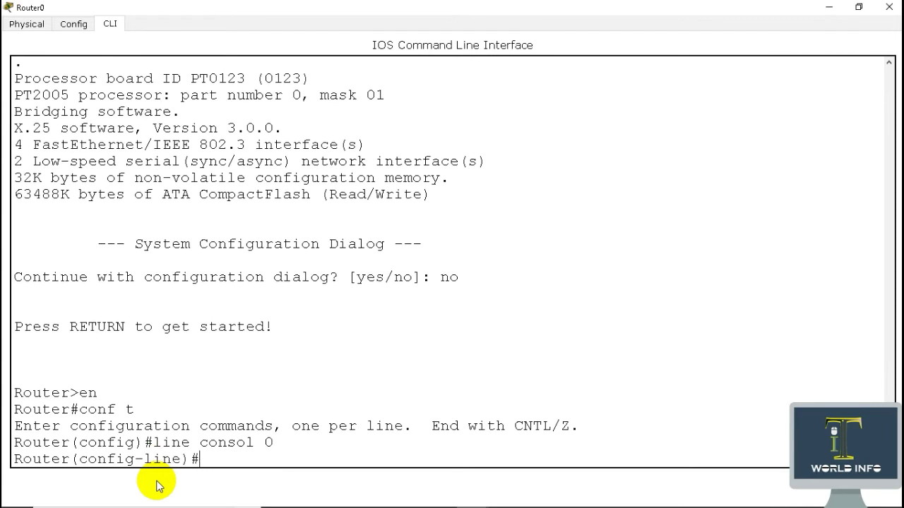
pyautogui.write('p')
pyautogui.press('BackSpace')
pyautogui.write('nn')
pyautogui.press('BackSpace')
pyautogui.write('o pass')
pyautogui.press('Return')
pyautogui.write('exit')
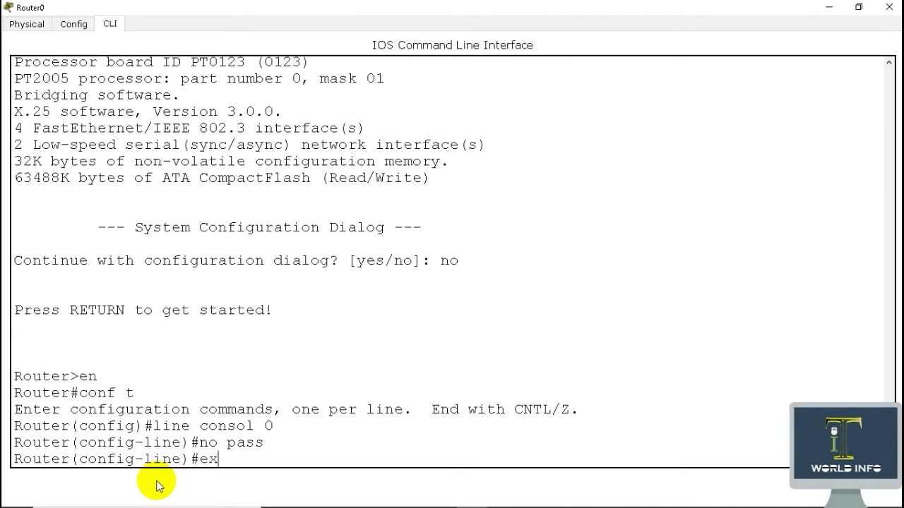
pyautogui.press('Return')
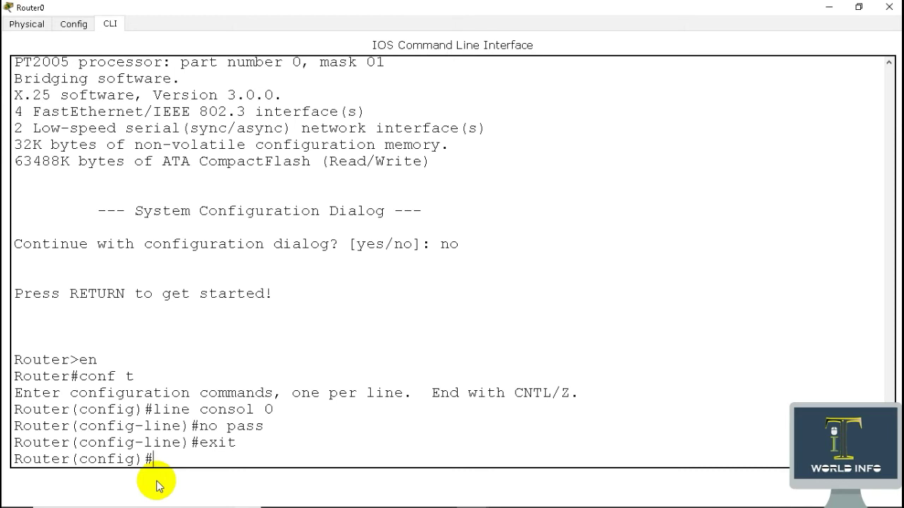
# Remove the enable secret with 'no enable secret'
pyautogui.write('no enable secret')
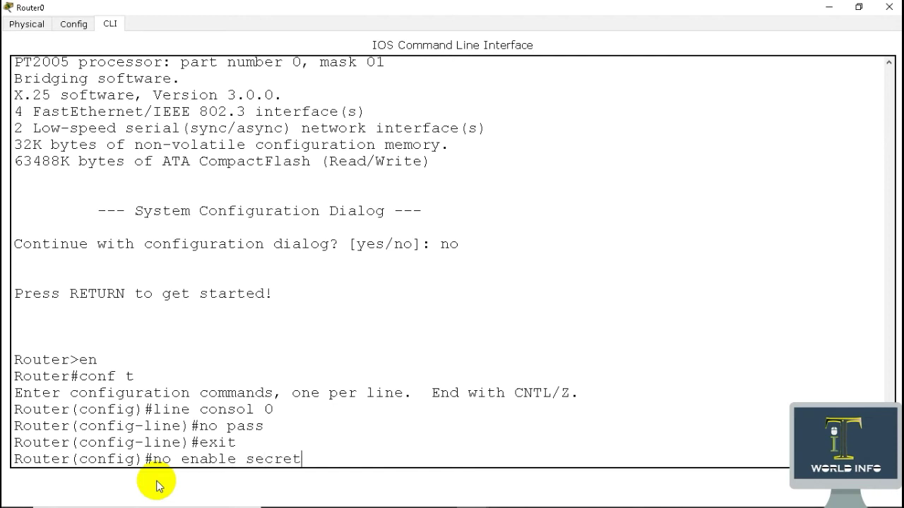
pyautogui.press('Return')
pyautogui.press('Return')
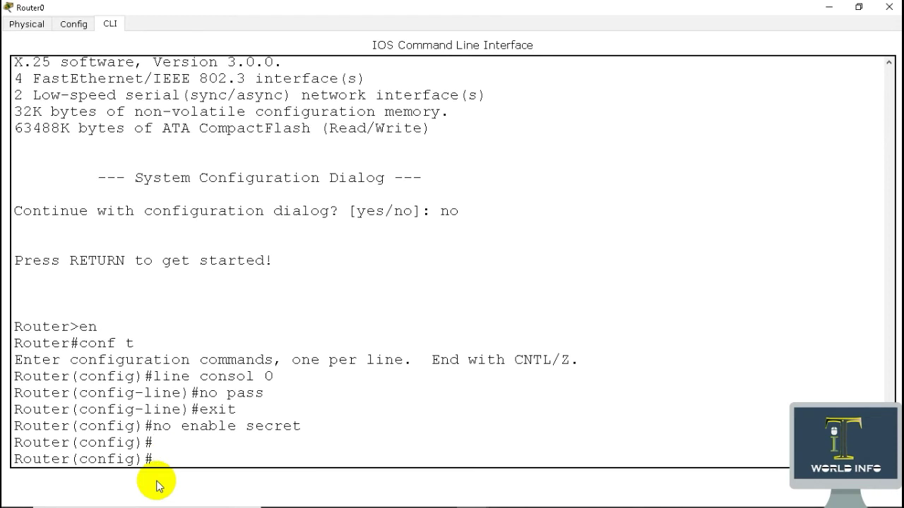
pyautogui.write('exit')
pyautogui.press('Return')
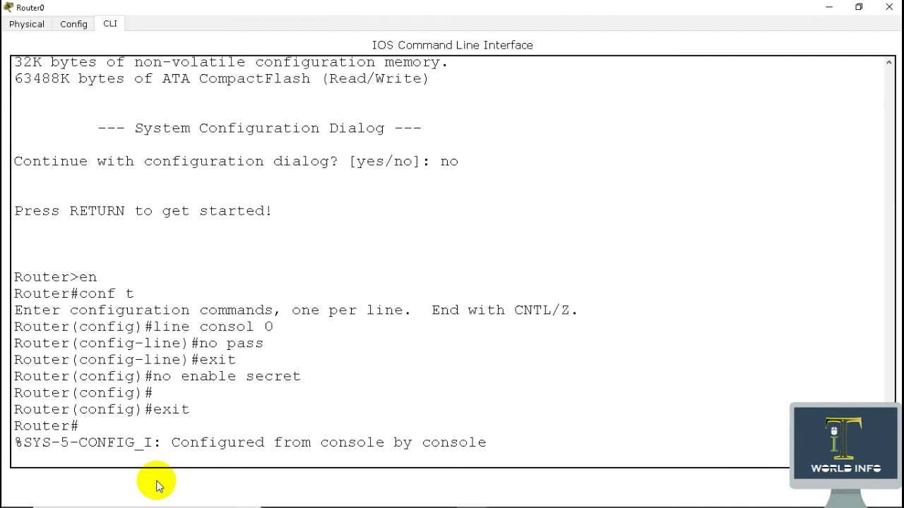
# Save the running configuration to startup memory with write
pyautogui.press('Return')
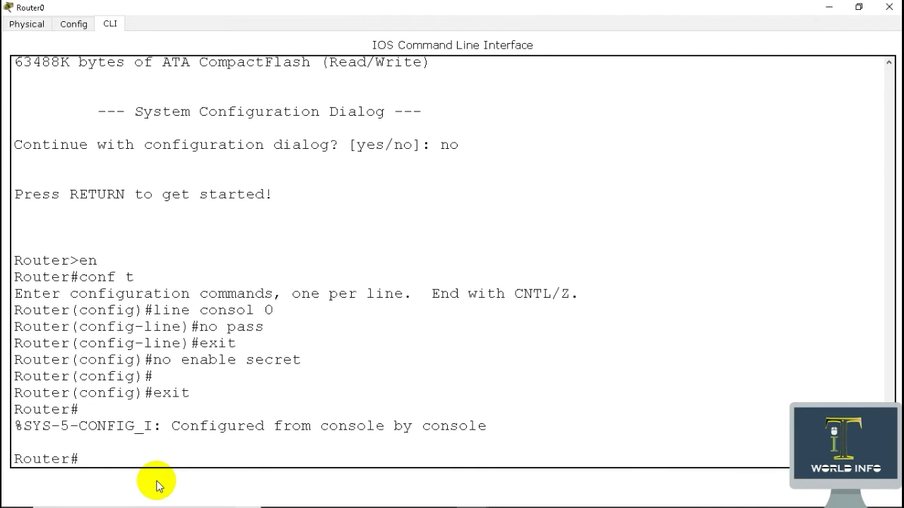
pyautogui.write('write')
pyautogui.press('Return')
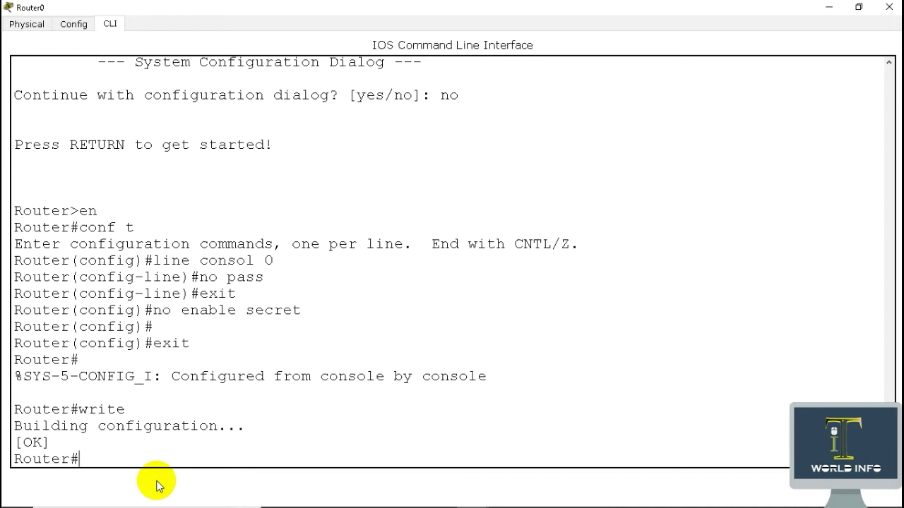
# Issue the reload command so the router awaits restart confirmation
pyautogui.write('re')
pyautogui.write('start')
pyautogui.write('[')
pyautogui.press('BackSpace')
pyautogui.press('BackSpace')
pyautogui.press('BackSpace')
pyautogui.press('BackSpace')
pyautogui.press('BackSpace')
pyautogui.press('BackSpace')
pyautogui.write('load')
pyautogui.press('Return')
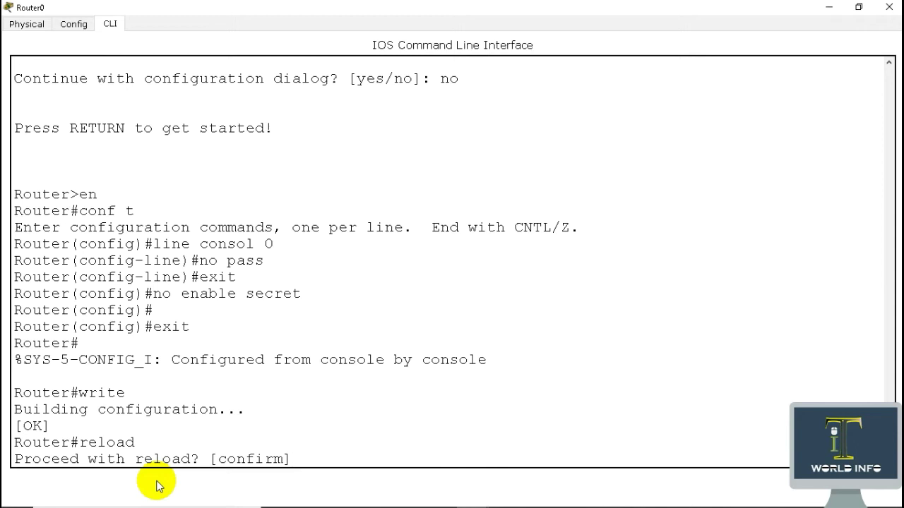
# Confirm the reload, break into ROMMON during boot, and enter confreg 0x2102
pyautogui.press('Return')
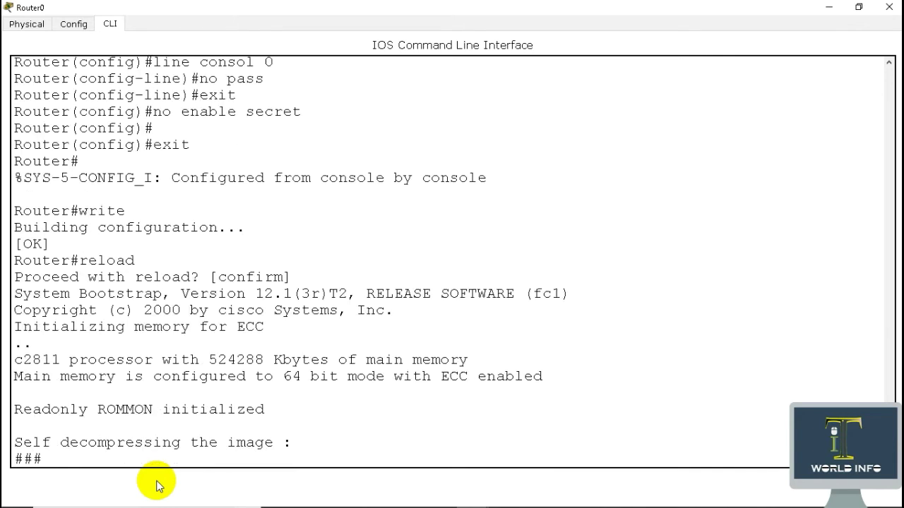
pyautogui.hotkey('ctrl', 'c')
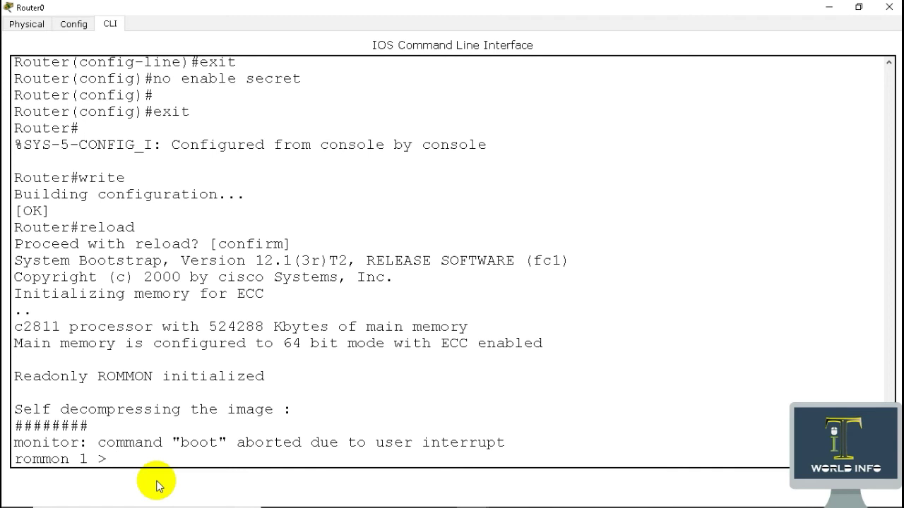
pyautogui.write('confreg 0')
pyautogui.write('x2102')
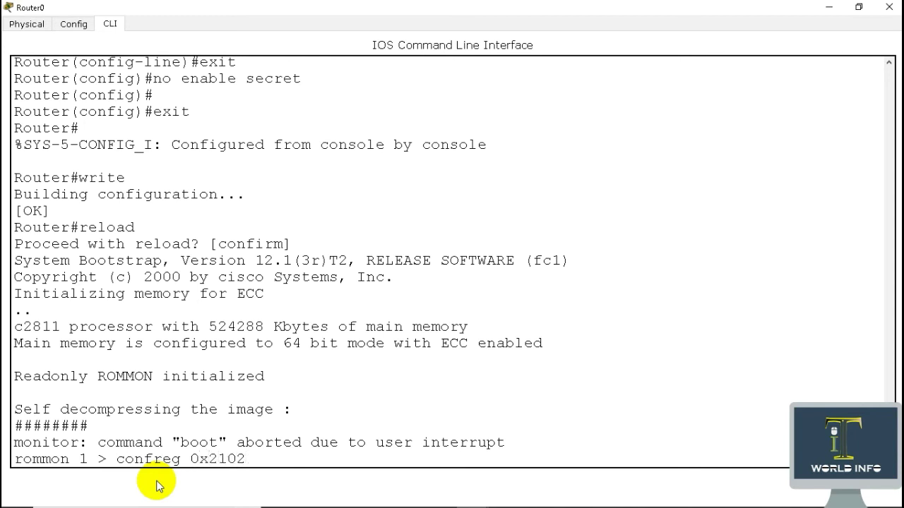
pyautogui.press('Return')
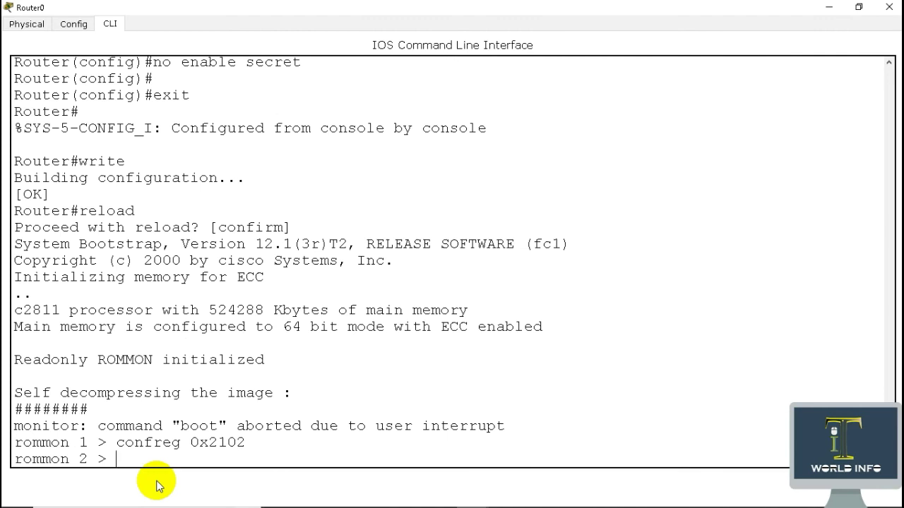
# Reset the router from rommon 2 and get it to the Router> user prompt
pyautogui.write('reset')
pyautogui.press('Return')
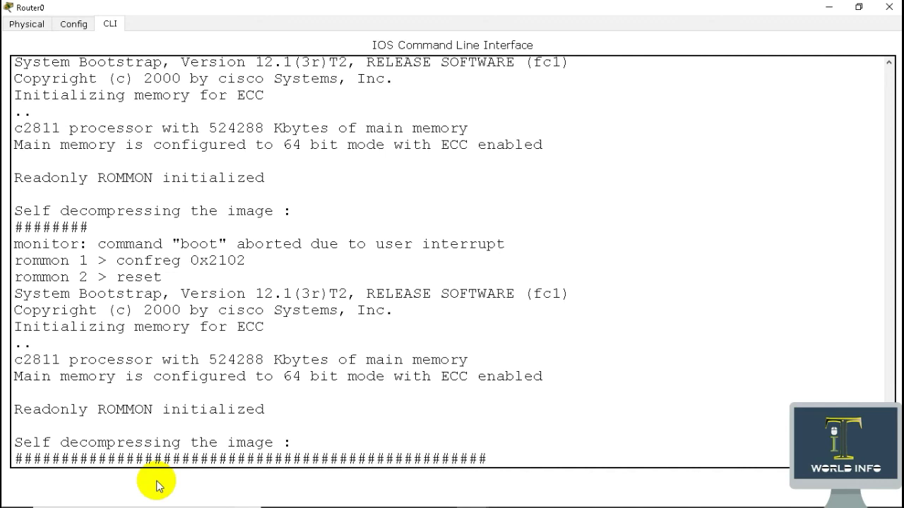
pyautogui.press('Return')
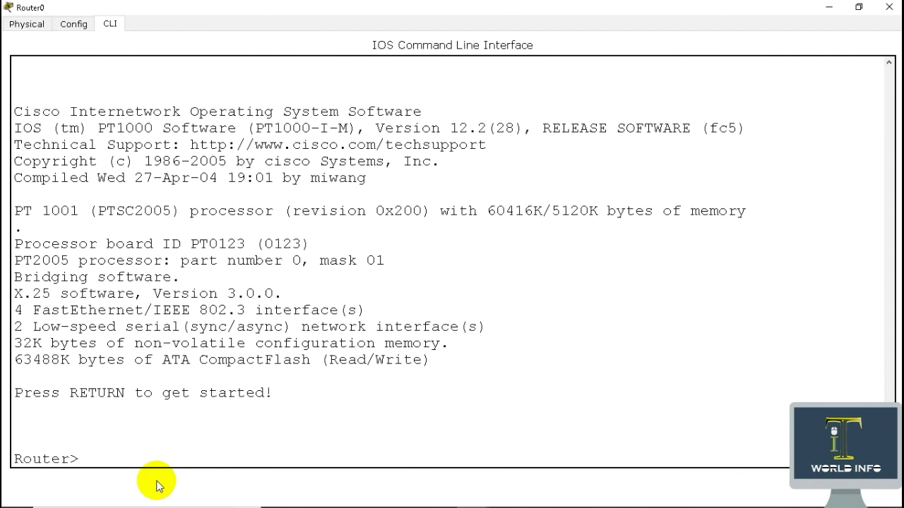
pyautogui.press('Return')
pyautogui.press('Return')
# Enter privileged mode with en and global configuration with conf t, no passwords required
pyautogui.write('en')
pyautogui.press('Return')
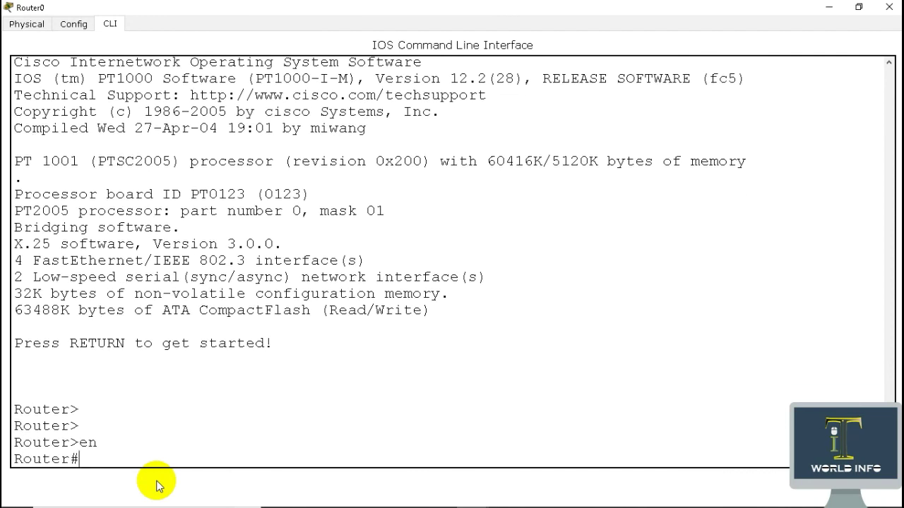
pyautogui.write('s')
pyautogui.press('BackSpace')
pyautogui.write('conf t')
pyautogui.press('Return')
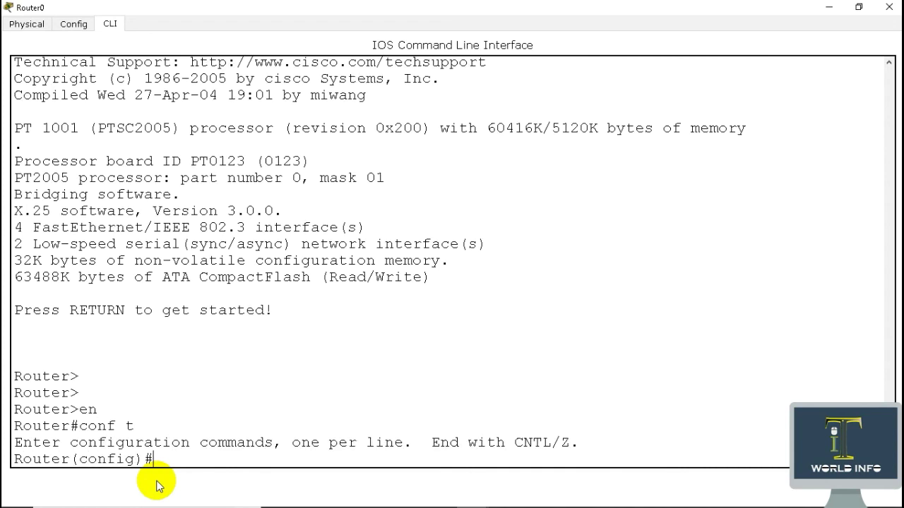
pyautogui.press('Return')
pyautogui.press('Return')
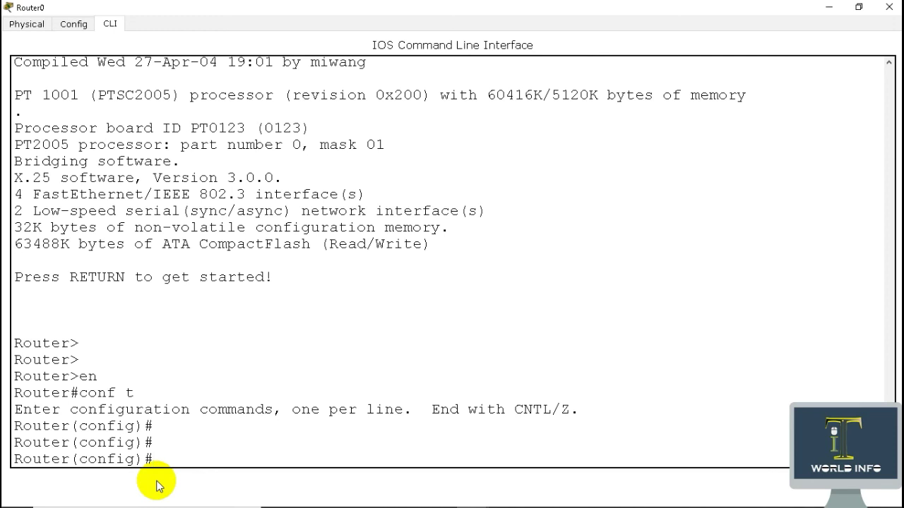